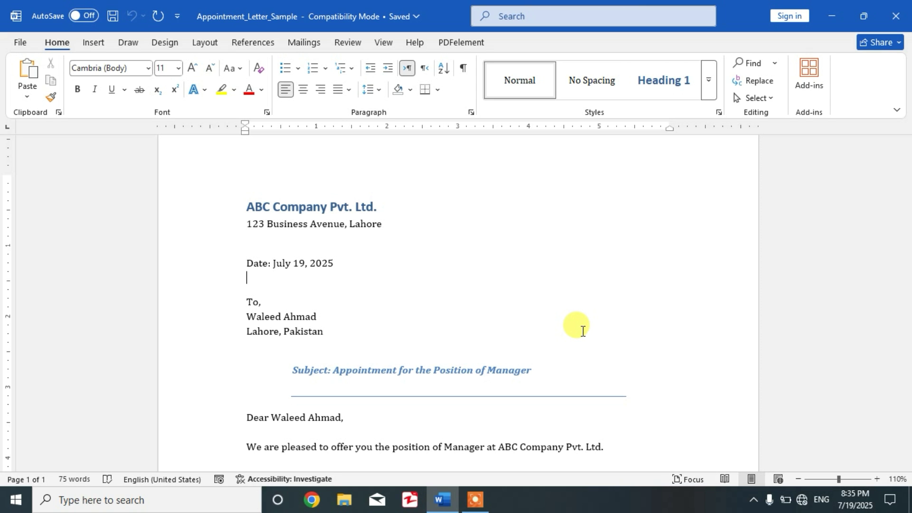
Create a new blank Word document, then switch back to Appointment_Letter_Sample from the taskbar
{"action": "left_click", "coordinate": [20, 43]}
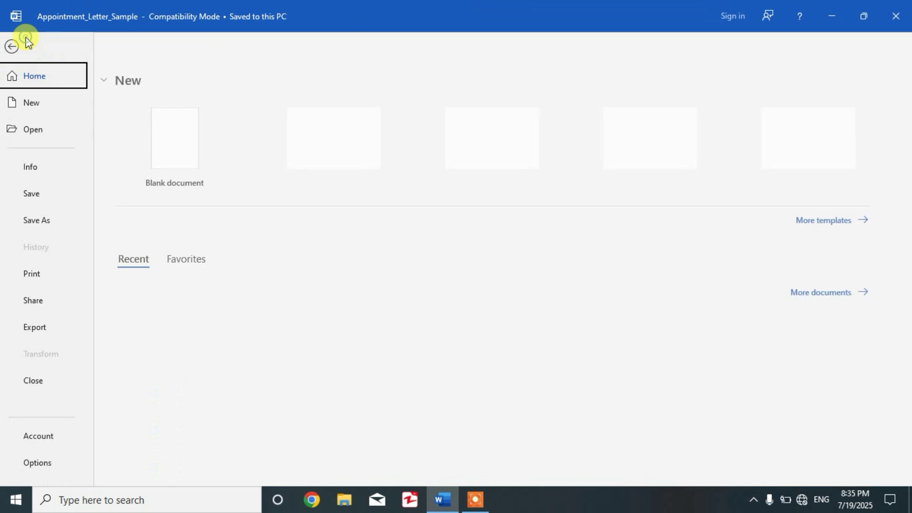
{"action": "left_click", "coordinate": [192, 153]}
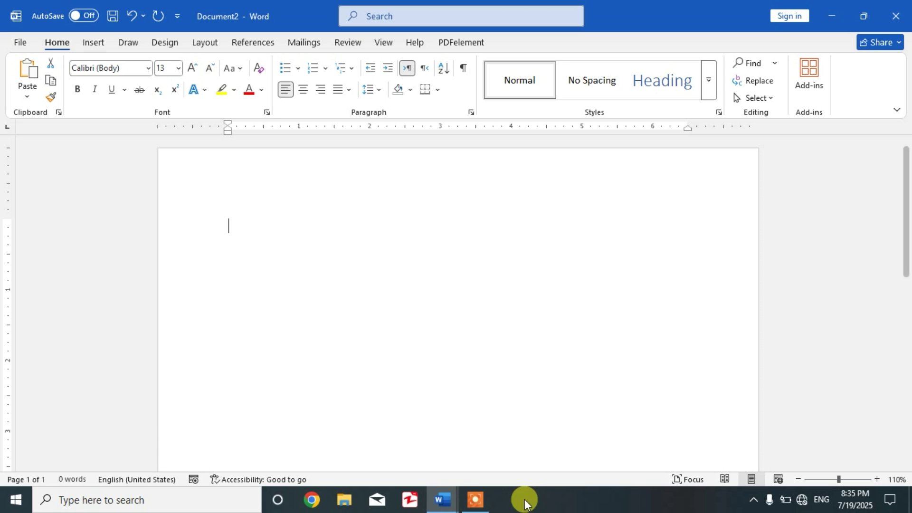
{"action": "left_click", "coordinate": [442, 500]}
{"action": "left_click", "coordinate": [356, 428]}
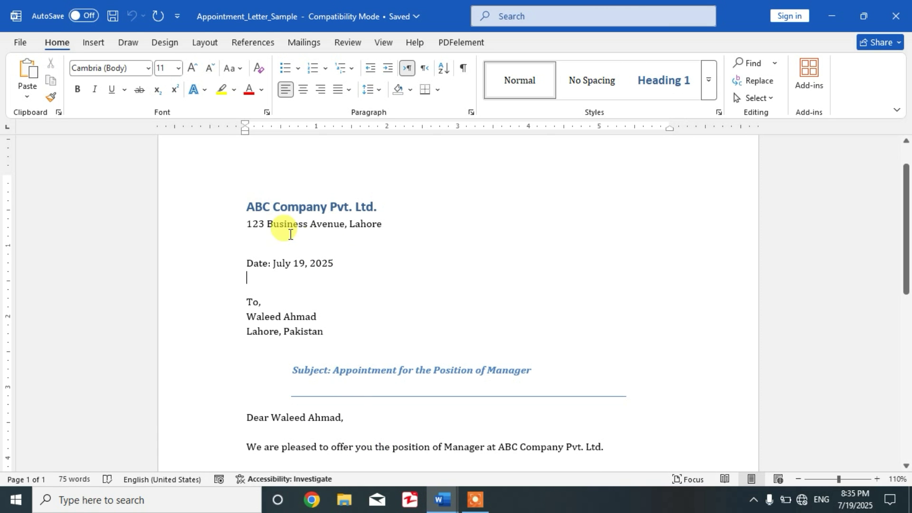
{"action": "left_click_drag", "start_coordinate": [389, 208], "coordinate": [242, 207]}
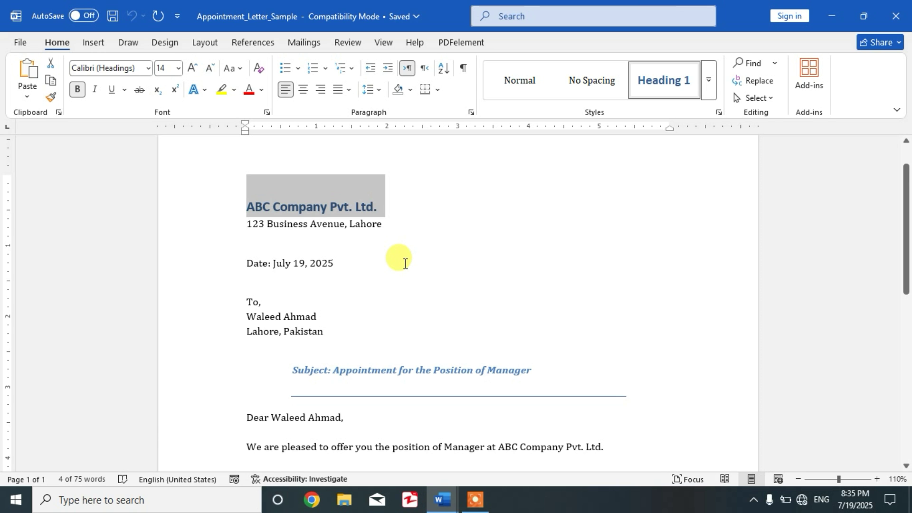
{"action": "mouse_move", "coordinate": [311, 207]}
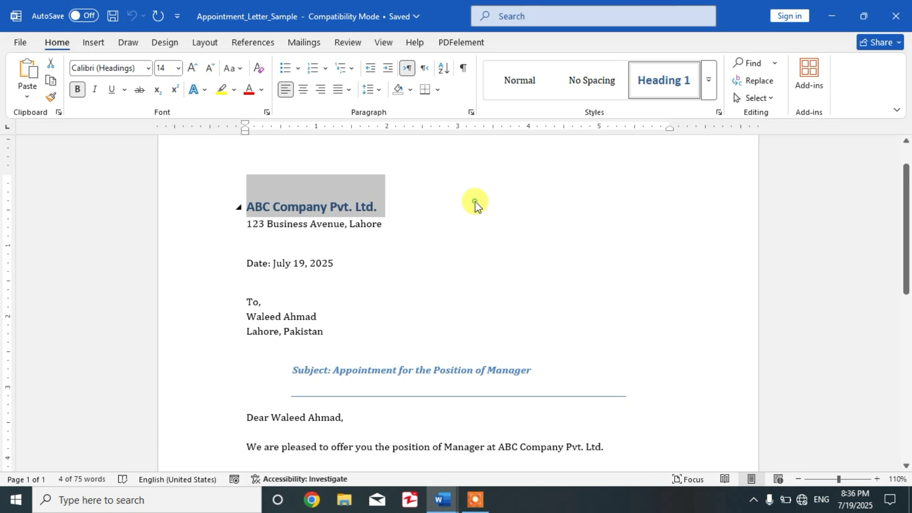
{"action": "left_click", "coordinate": [475, 202]}
{"action": "mouse_move", "coordinate": [388, 223]}
{"action": "left_mouse_down"}
{"action": "mouse_move", "coordinate": [257, 237]}
{"action": "mouse_move", "coordinate": [247, 223]}
{"action": "left_mouse_up"}
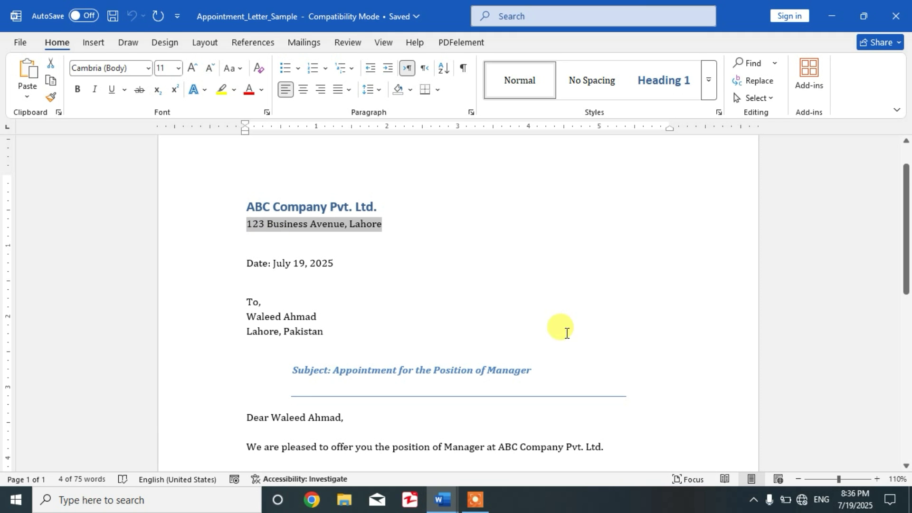
{"action": "left_click", "coordinate": [254, 244]}
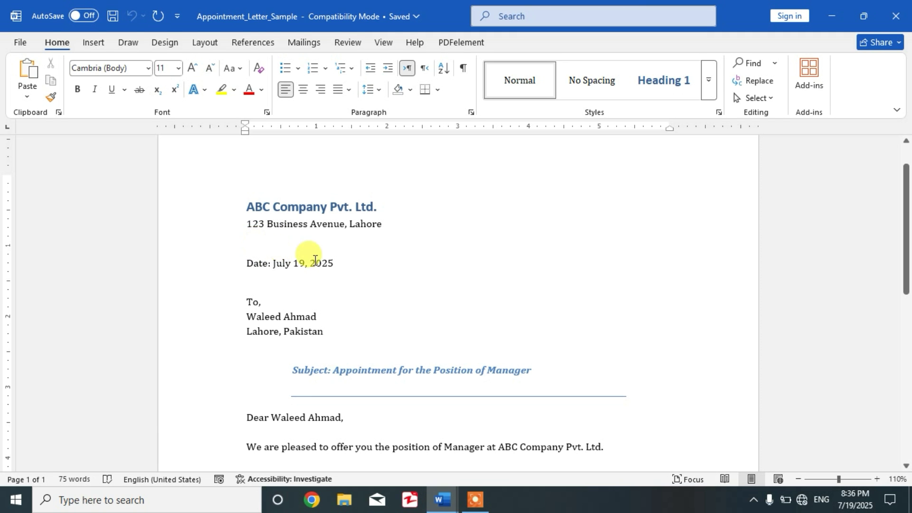
{"action": "left_click_drag", "start_coordinate": [334, 263], "coordinate": [247, 266]}
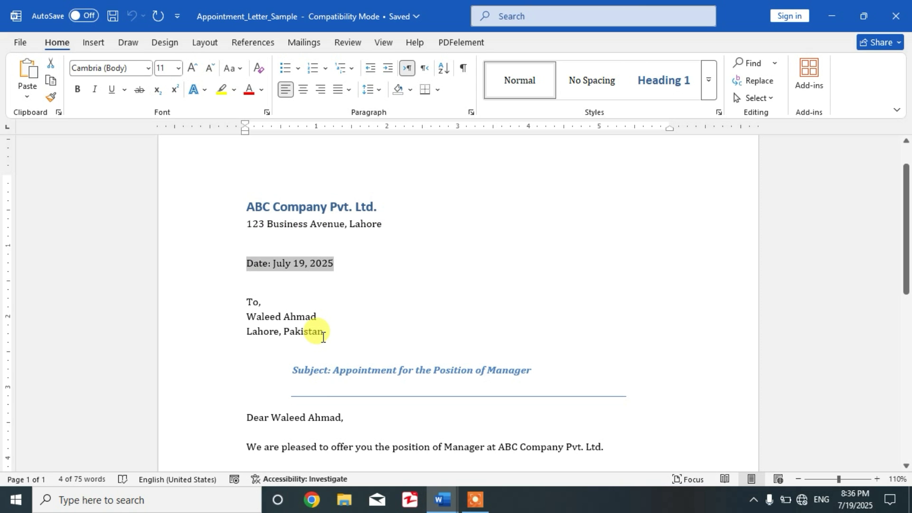
{"action": "left_click", "coordinate": [254, 280]}
{"action": "mouse_move", "coordinate": [325, 331]}
{"action": "left_mouse_down"}
{"action": "mouse_move", "coordinate": [247, 314]}
{"action": "mouse_move", "coordinate": [247, 301]}
{"action": "left_mouse_up"}
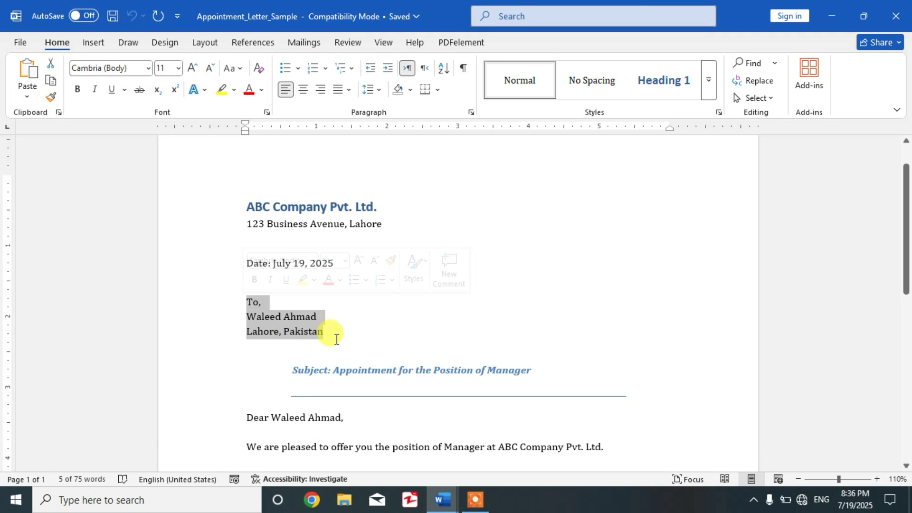
{"action": "left_click", "coordinate": [363, 343]}
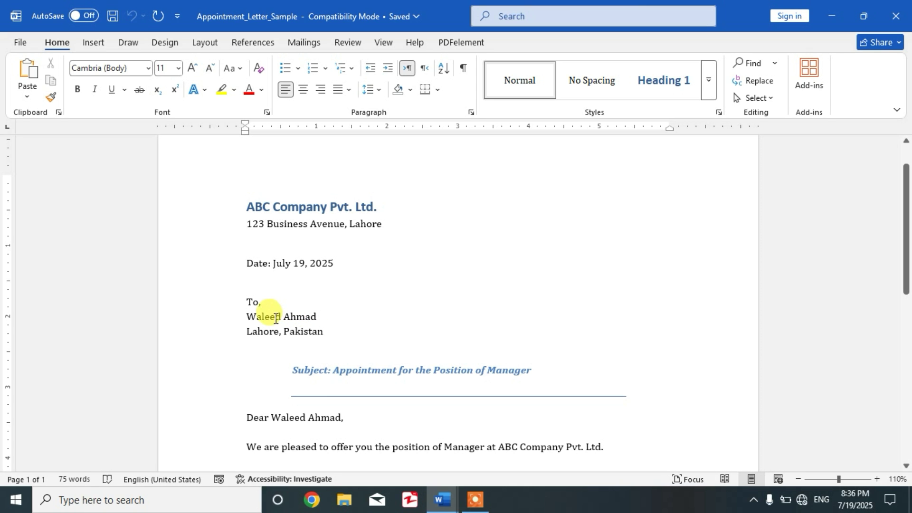
{"action": "left_click_drag", "start_coordinate": [330, 333], "coordinate": [233, 340]}
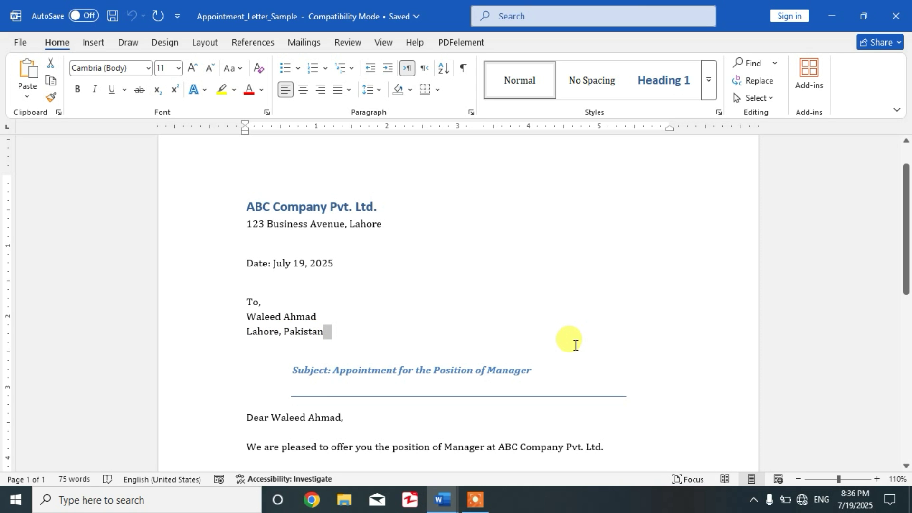
{"action": "left_click", "coordinate": [248, 351]}
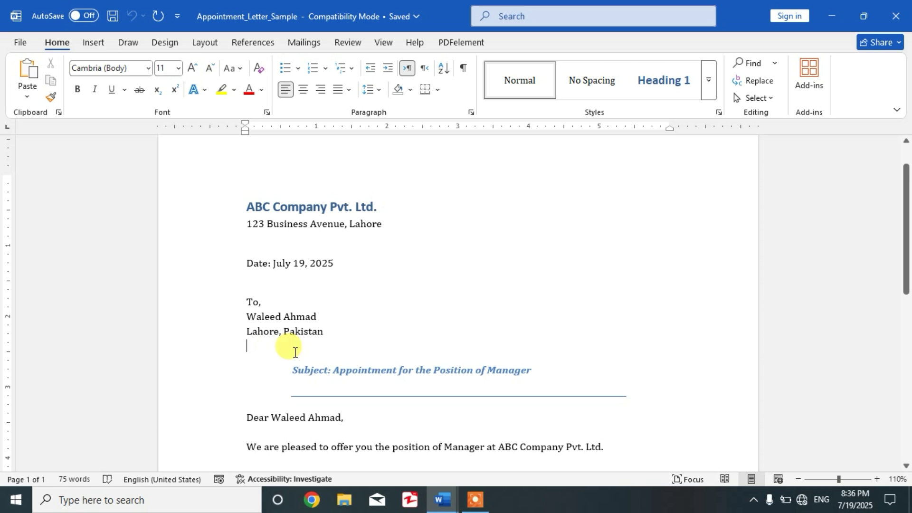
{"action": "scroll", "coordinate": [424, 338], "scroll_direction": "down", "scroll_amount": 2}
{"action": "scroll", "coordinate": [425, 337], "scroll_direction": "down", "scroll_amount": 3}
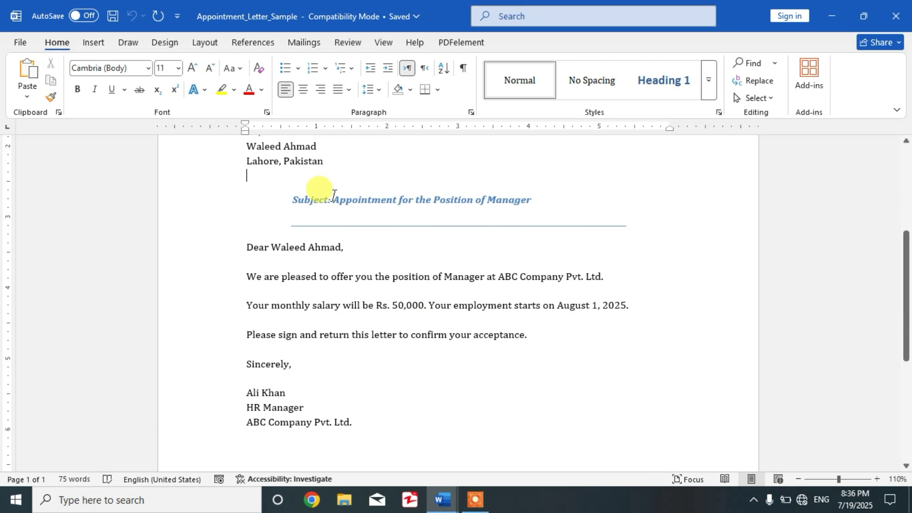
{"action": "left_click_drag", "start_coordinate": [334, 200], "coordinate": [544, 205]}
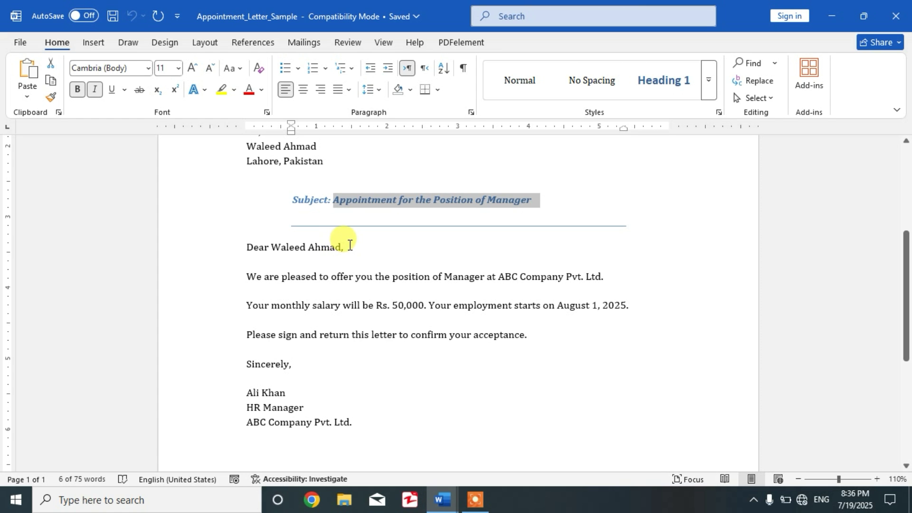
{"action": "left_click_drag", "start_coordinate": [346, 247], "coordinate": [244, 247]}
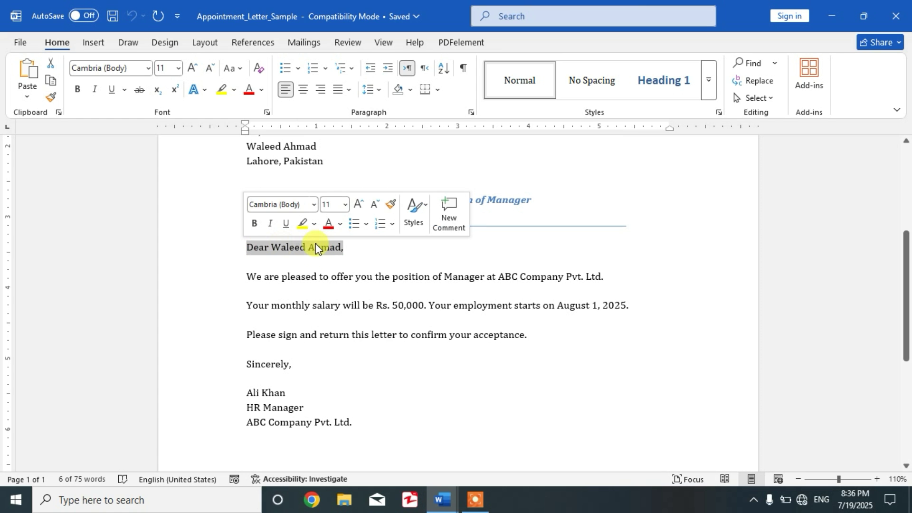
{"action": "left_click", "coordinate": [283, 247]}
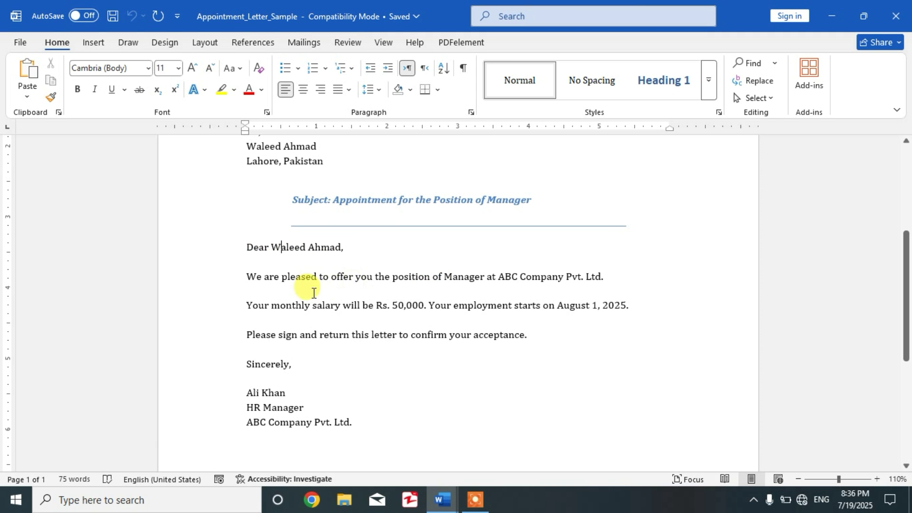
{"action": "scroll", "coordinate": [286, 300], "scroll_direction": "down", "scroll_amount": 1}
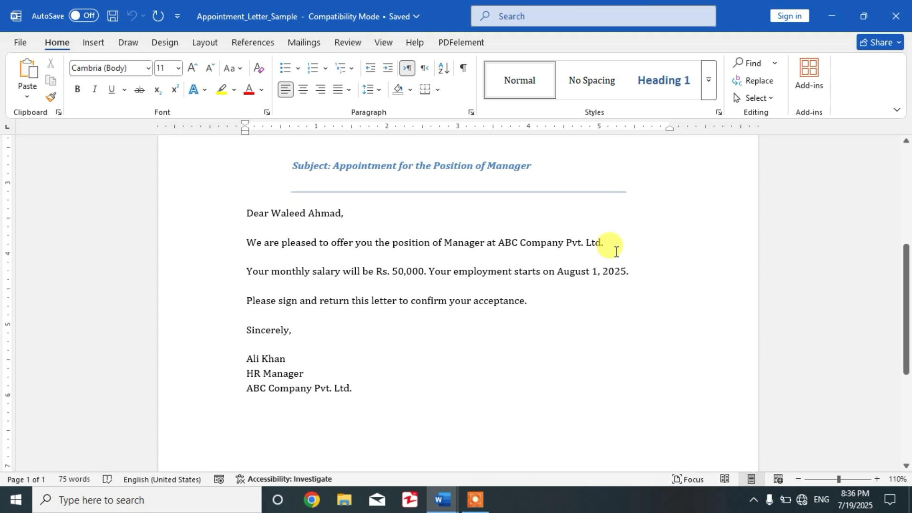
{"action": "left_click_drag", "start_coordinate": [606, 242], "coordinate": [230, 247]}
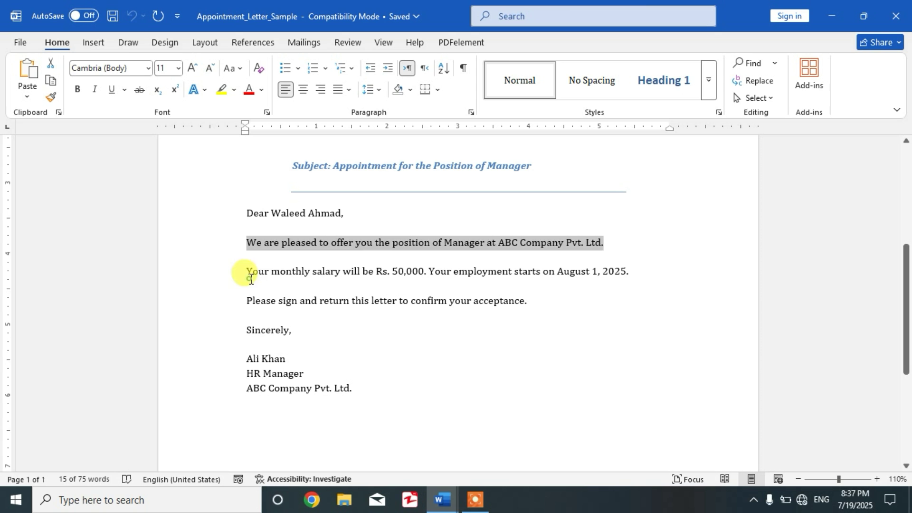
{"action": "left_click_drag", "start_coordinate": [246, 273], "coordinate": [425, 273]}
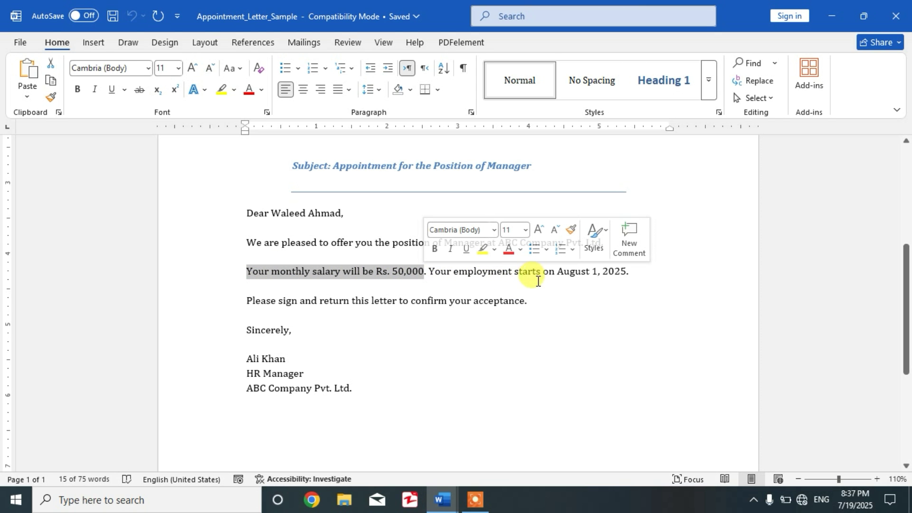
{"action": "left_click_drag", "start_coordinate": [631, 272], "coordinate": [430, 274]}
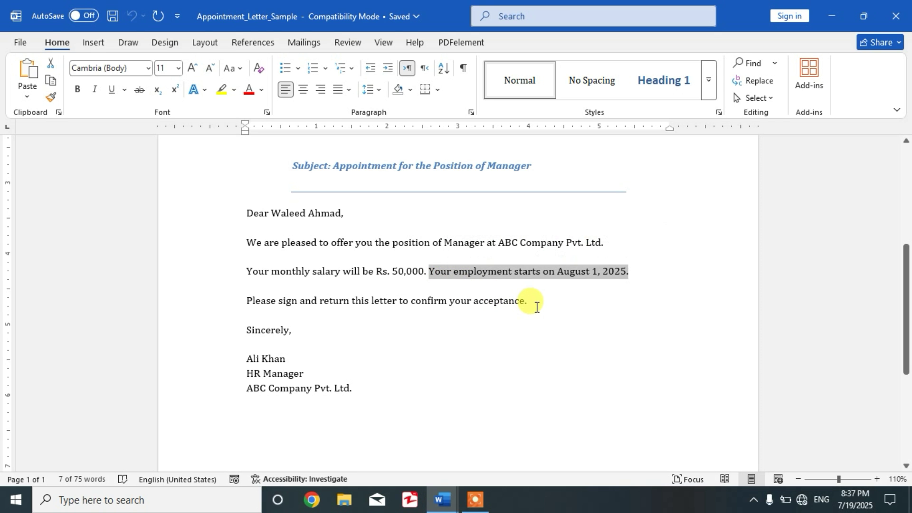
{"action": "left_click_drag", "start_coordinate": [531, 301], "coordinate": [245, 303]}
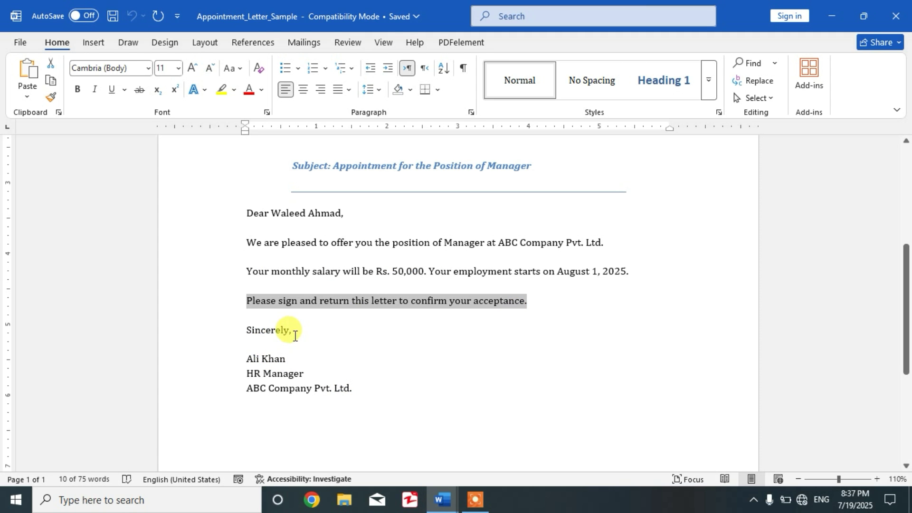
{"action": "left_click_drag", "start_coordinate": [292, 330], "coordinate": [247, 332]}
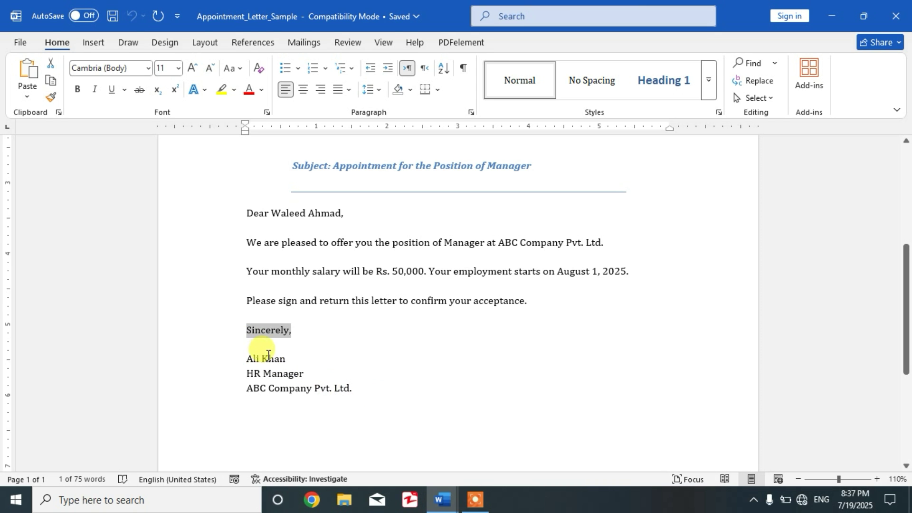
{"action": "left_click_drag", "start_coordinate": [286, 359], "coordinate": [247, 359]}
{"action": "left_click_drag", "start_coordinate": [304, 374], "coordinate": [246, 374]}
{"action": "left_click_drag", "start_coordinate": [352, 389], "coordinate": [245, 387]}
{"action": "scroll", "coordinate": [431, 407], "scroll_direction": "down", "scroll_amount": 1}
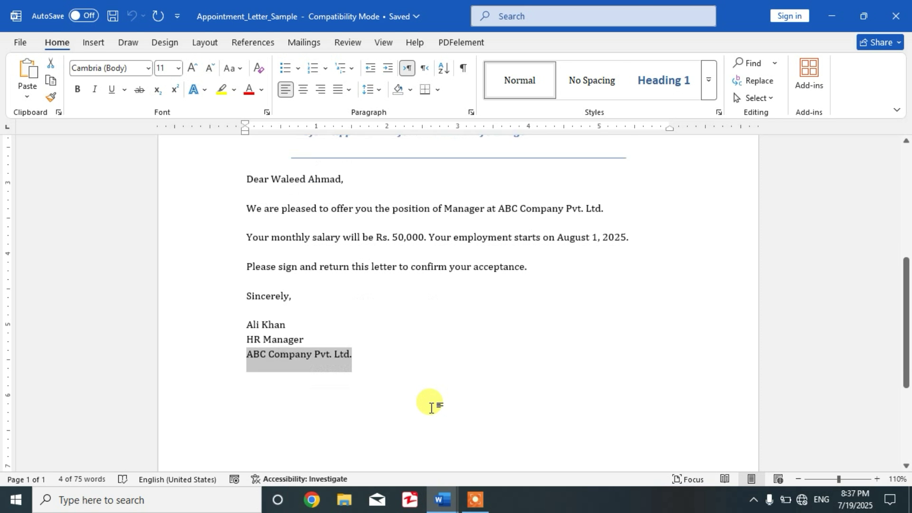
{"action": "scroll", "coordinate": [432, 407], "scroll_direction": "up", "scroll_amount": 1}
{"action": "scroll", "coordinate": [466, 396], "scroll_direction": "down", "scroll_amount": 1}
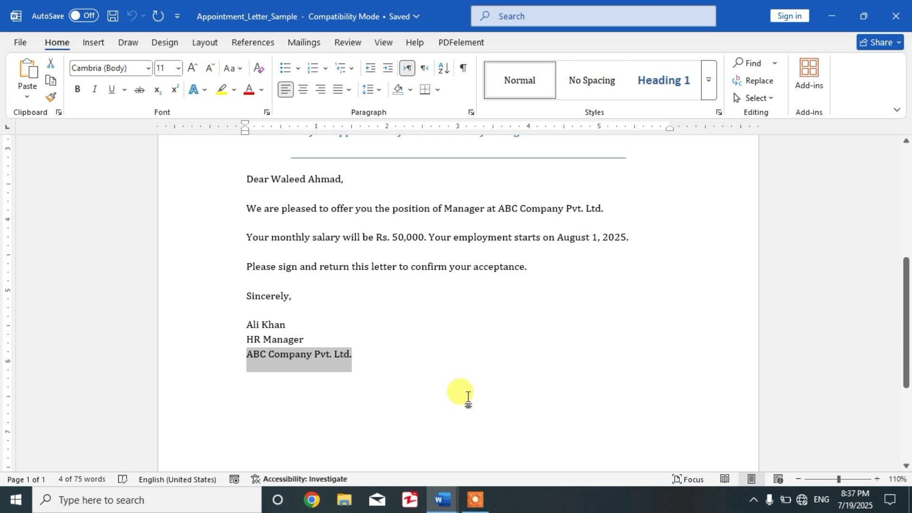
{"action": "scroll", "coordinate": [468, 397], "scroll_direction": "up", "scroll_amount": 2}
{"action": "scroll", "coordinate": [468, 396], "scroll_direction": "up", "scroll_amount": 3}
{"action": "scroll", "coordinate": [468, 397], "scroll_direction": "up", "scroll_amount": 2}
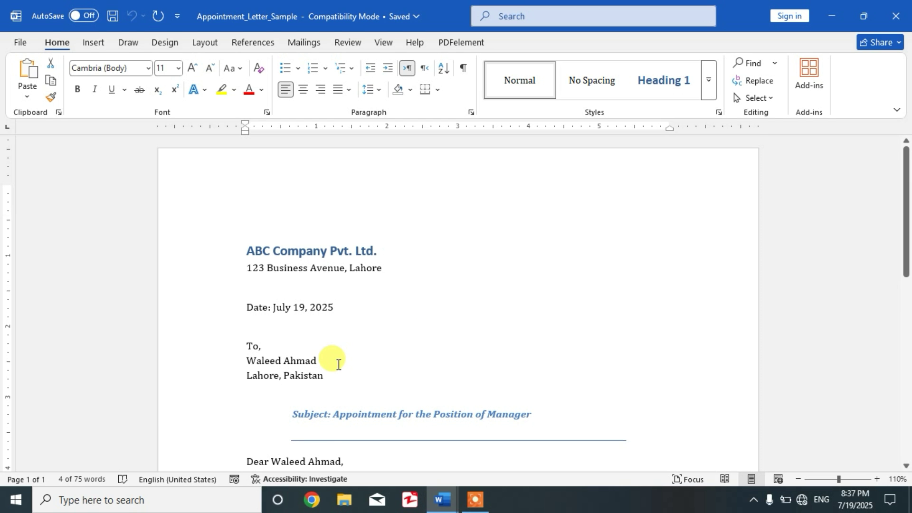
{"action": "scroll", "coordinate": [339, 364], "scroll_direction": "down", "scroll_amount": 2}
{"action": "scroll", "coordinate": [335, 371], "scroll_direction": "down", "scroll_amount": 2}
{"action": "scroll", "coordinate": [335, 371], "scroll_direction": "down", "scroll_amount": 2}
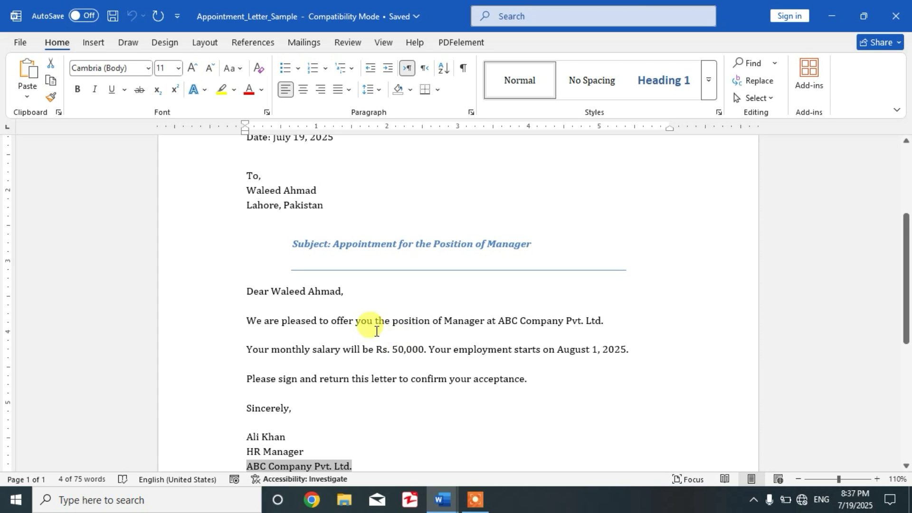
{"action": "left_click", "coordinate": [178, 68]}
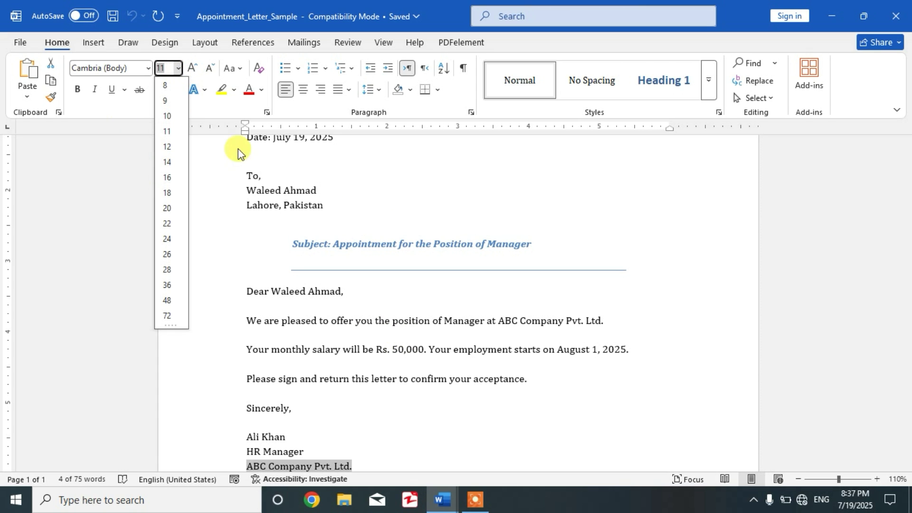
{"action": "key", "text": "Escape"}
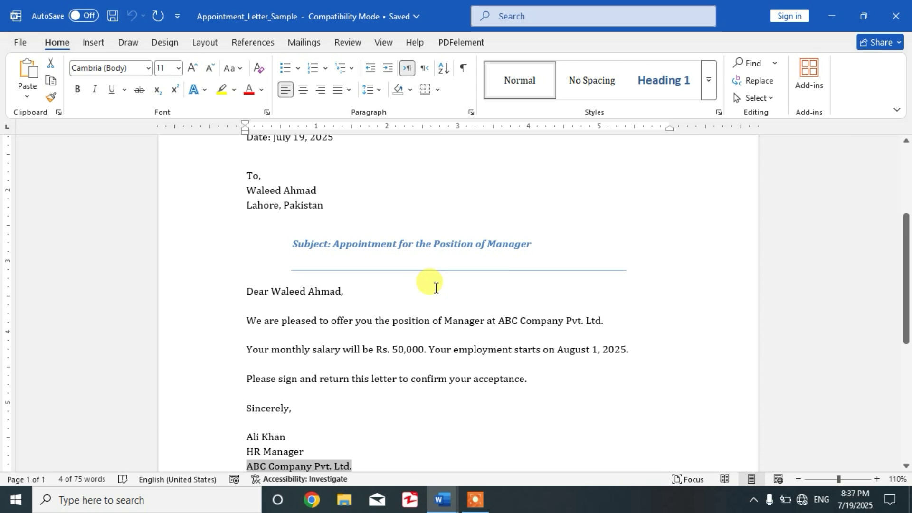